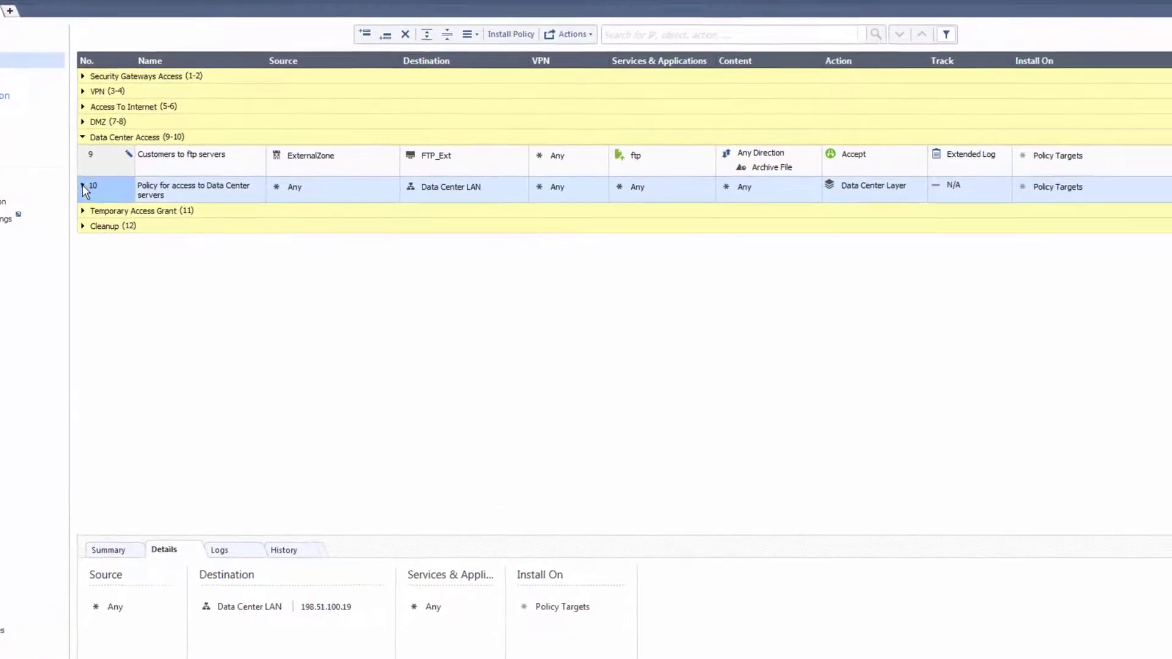
Expand rule 10 to list its Data Center Layer sub-rules 10.1–10.6.
{"action": "left_click", "coordinate": [83, 187]}
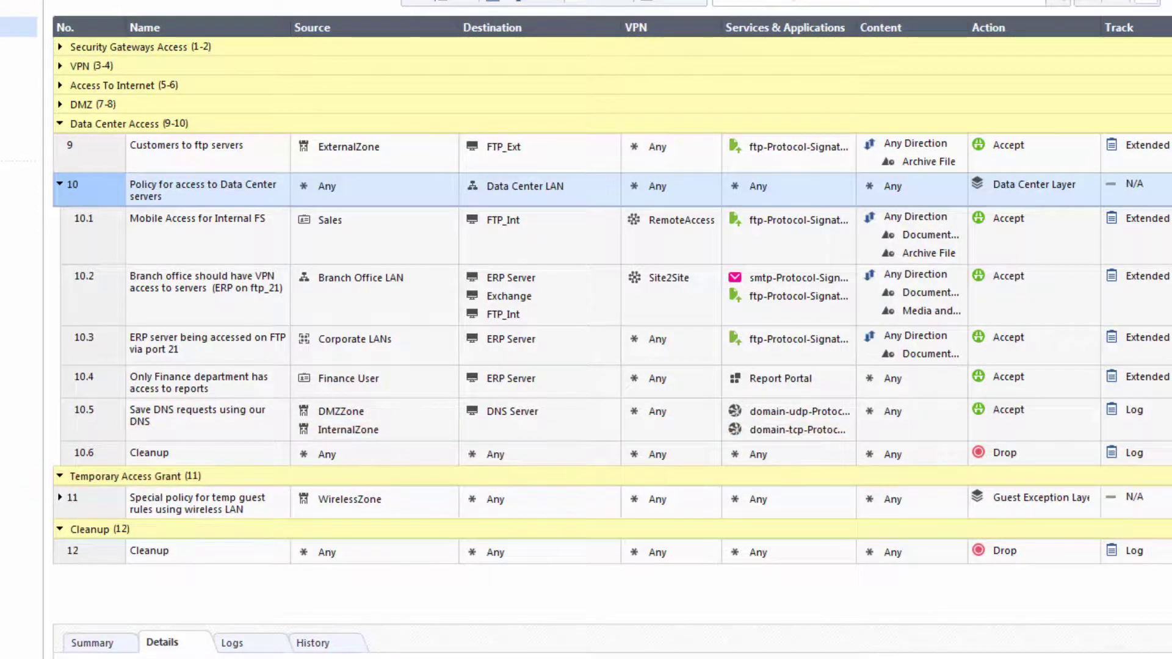
View rule 4's traffic logs and the first log's details, then search rules for 198.51.
{"action": "right_click", "coordinate": [199, 173]}
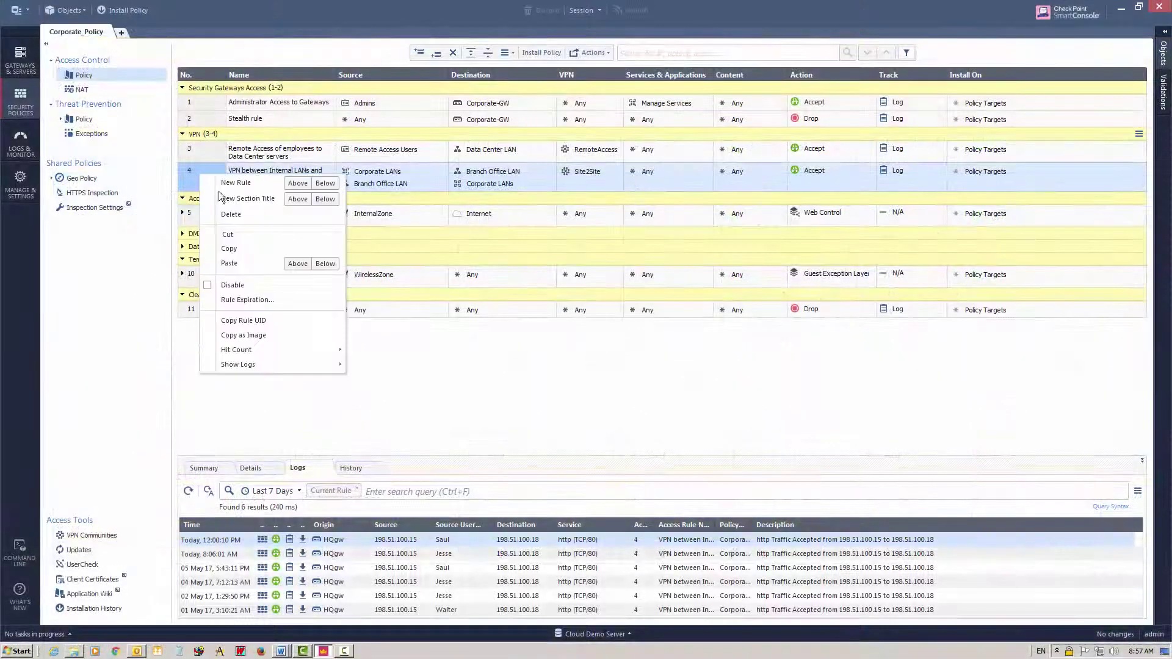
{"action": "left_click", "coordinate": [364, 368]}
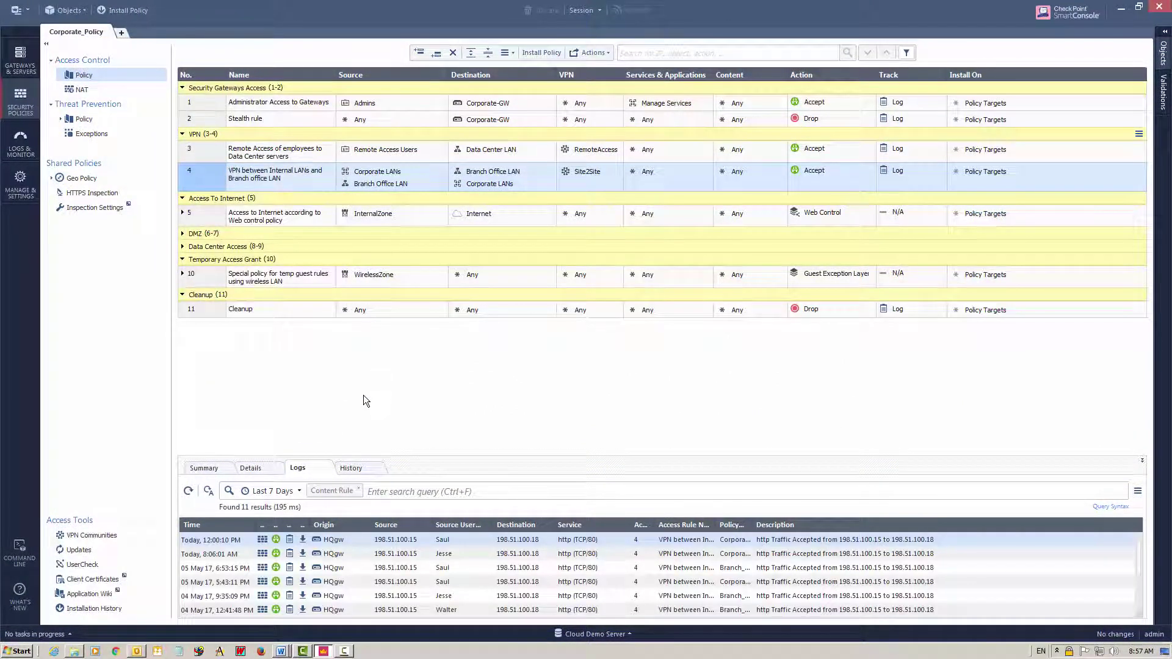
{"action": "right_click", "coordinate": [320, 540]}
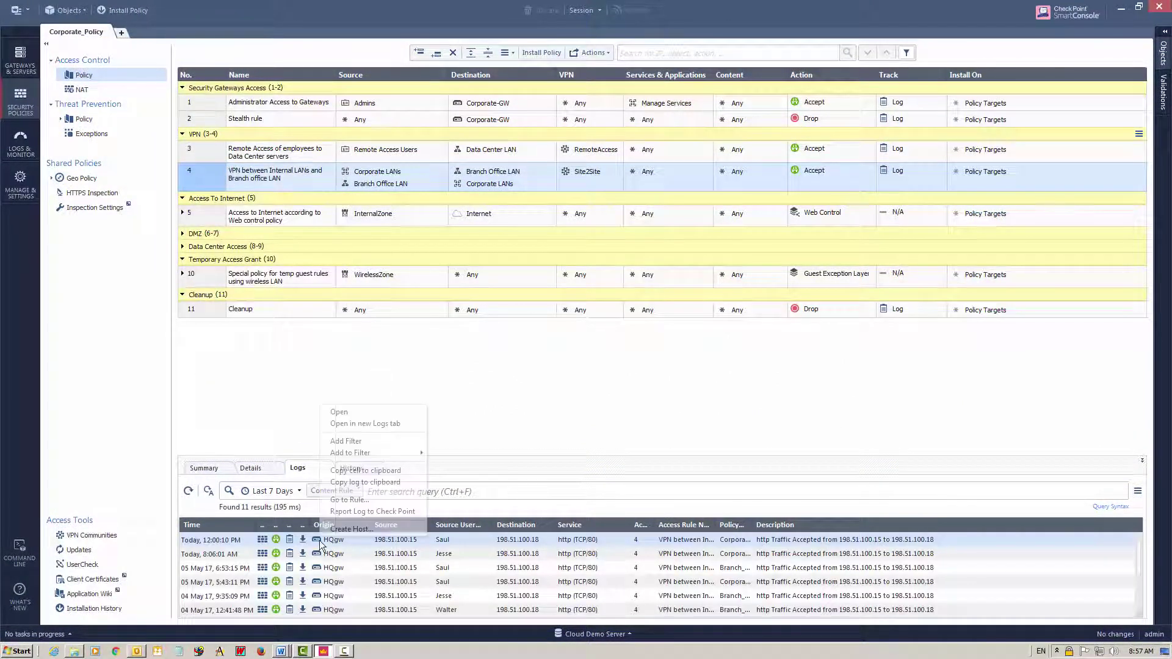
{"action": "left_click", "coordinate": [373, 413]}
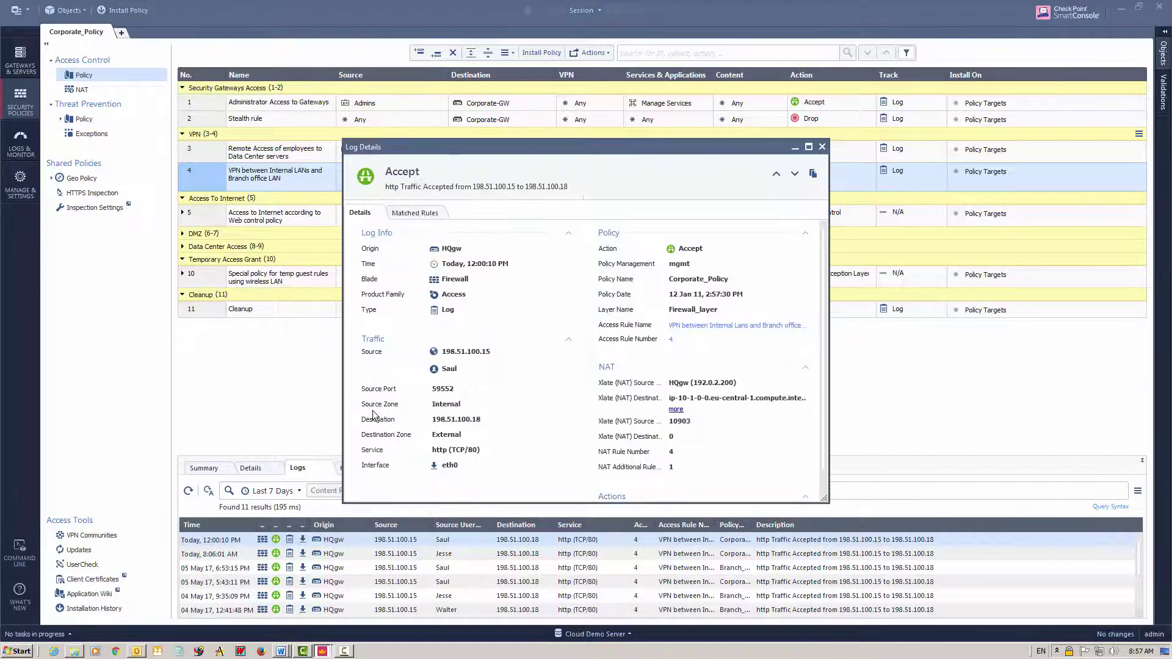
{"action": "left_click", "coordinate": [808, 43]}
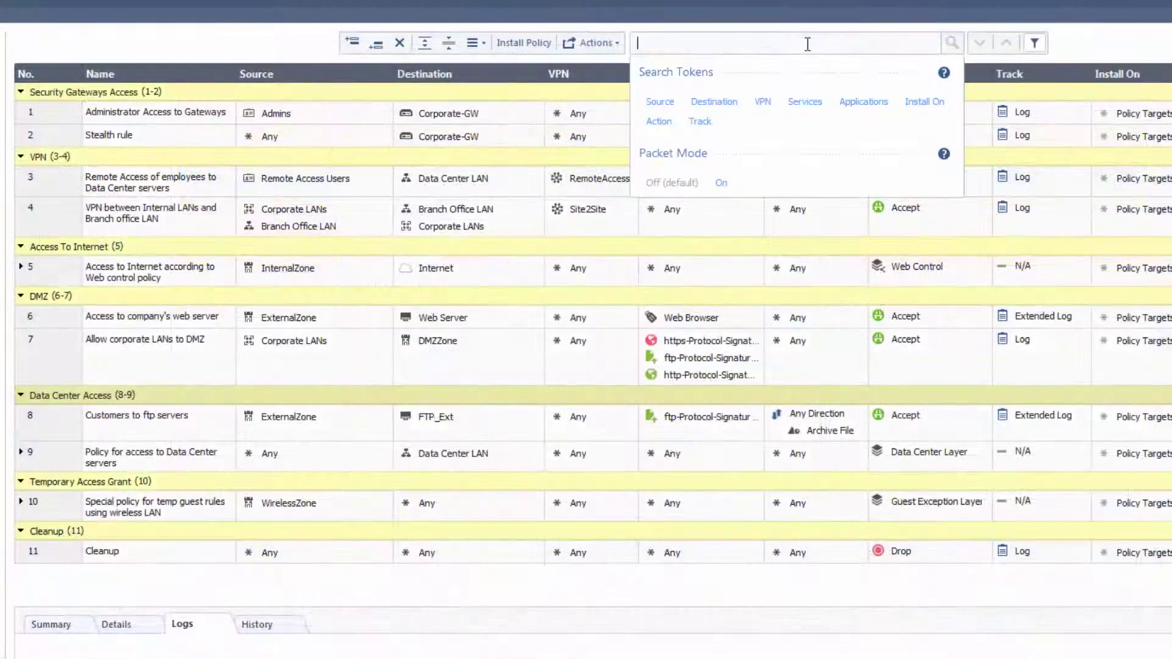
{"action": "type", "text": "198"}
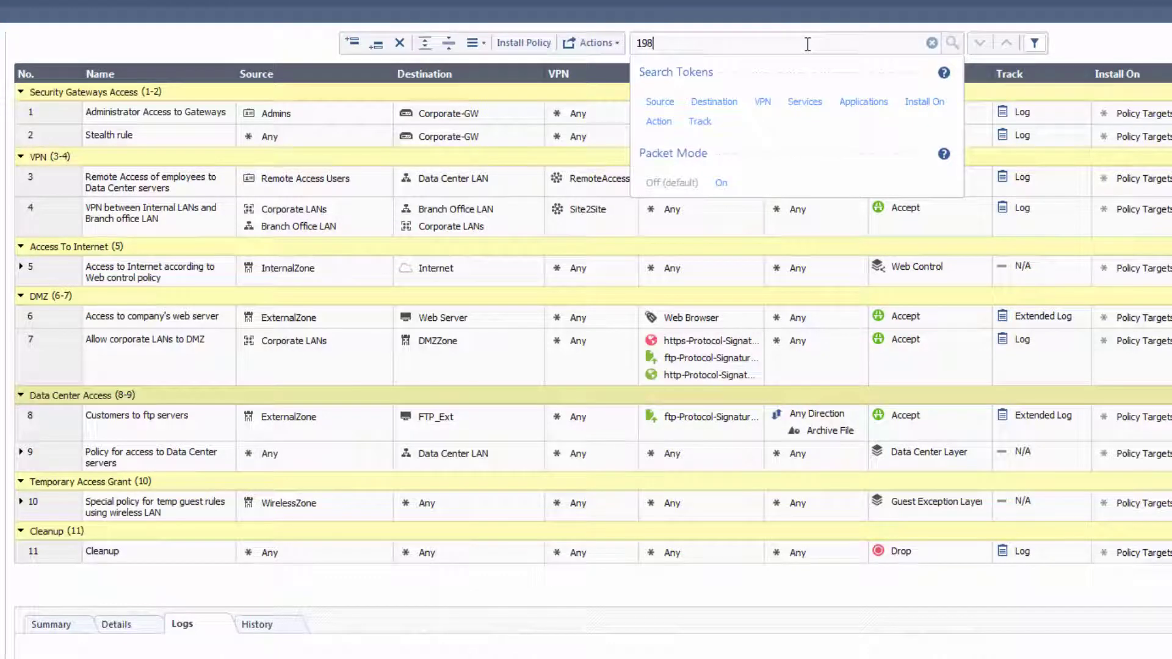
{"action": "type", "text": ".5"}
{"action": "type", "text": "1"}
{"action": "key", "text": "Return"}
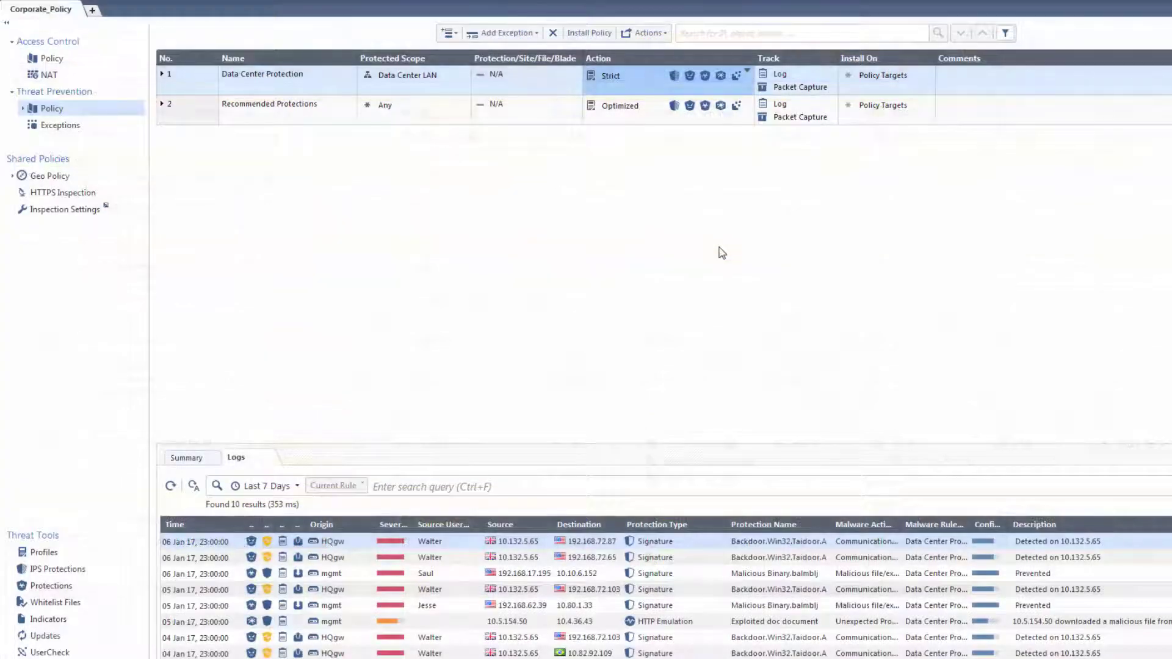
Create a Data Center Protection profile with IPS additional activation on and AutoCAD protections deactivated.
{"action": "right_click", "coordinate": [682, 73]}
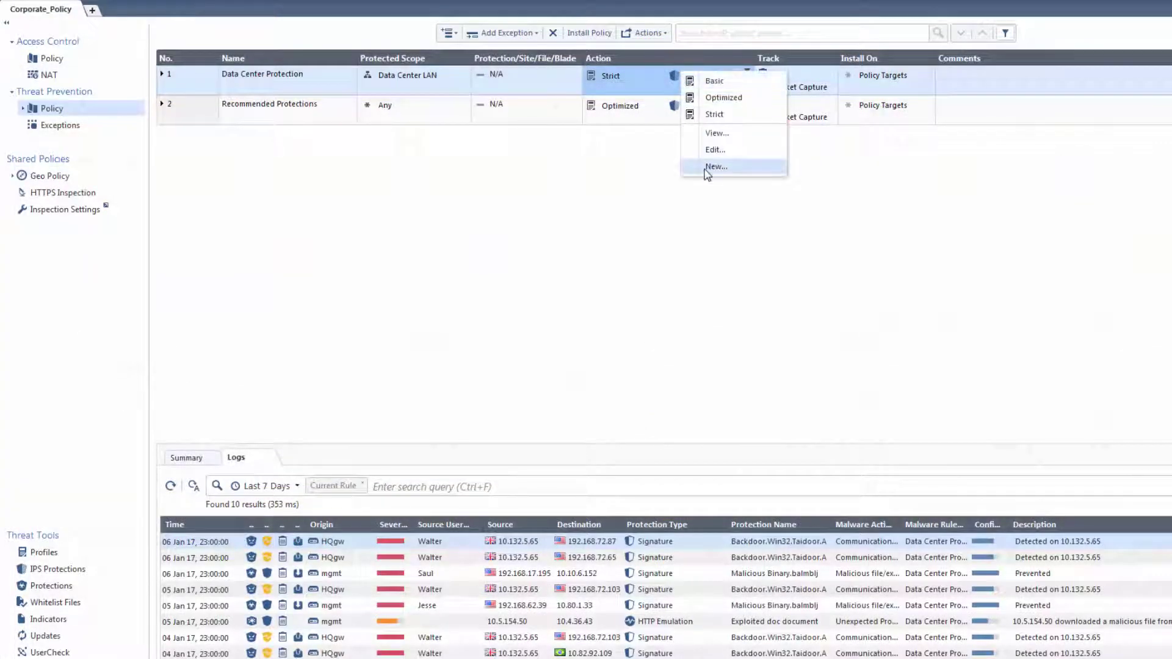
{"action": "left_click", "coordinate": [715, 167]}
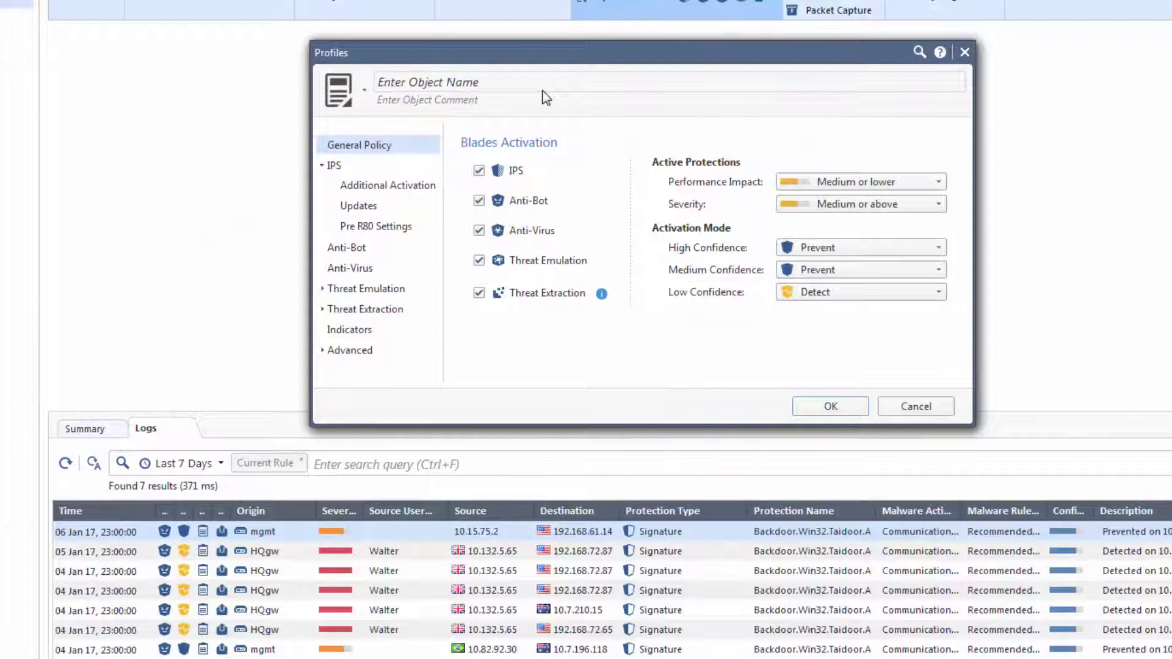
{"action": "left_click", "coordinate": [402, 185]}
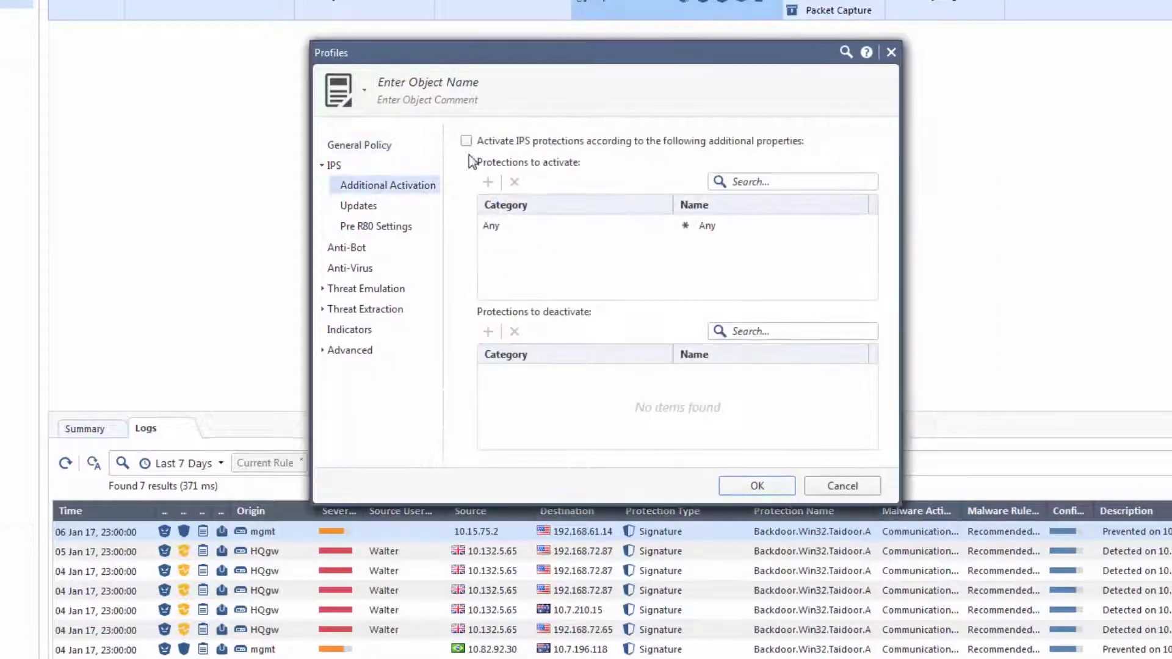
{"action": "left_click", "coordinate": [466, 143]}
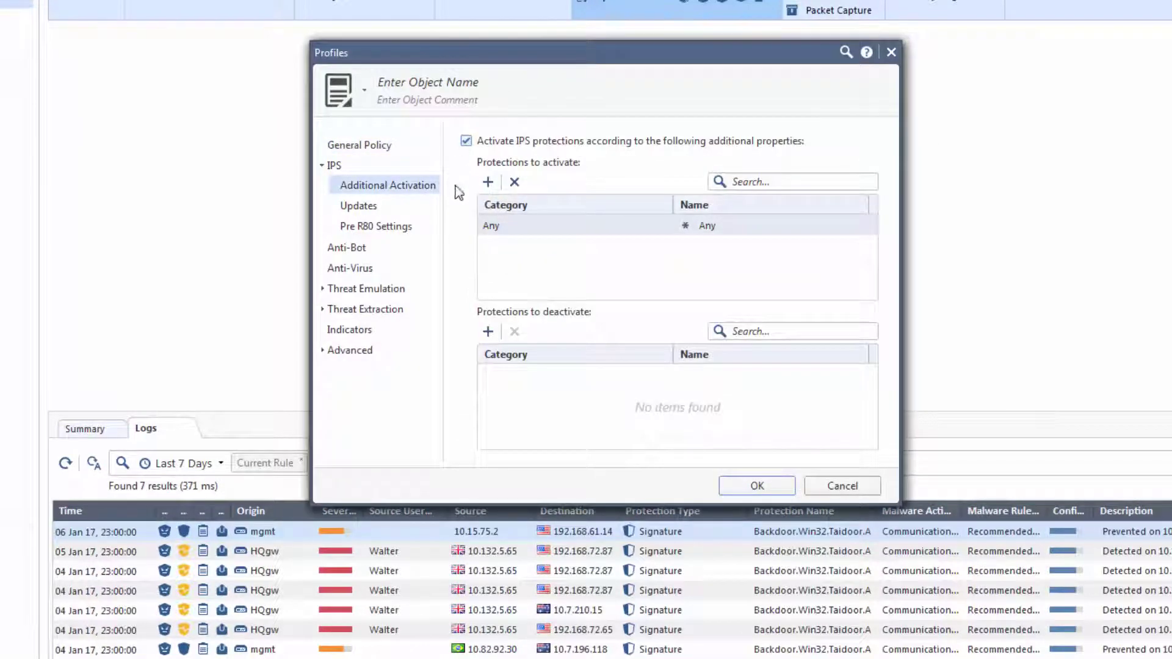
{"action": "left_click", "coordinate": [487, 332]}
{"action": "type", "text": "autoc"}
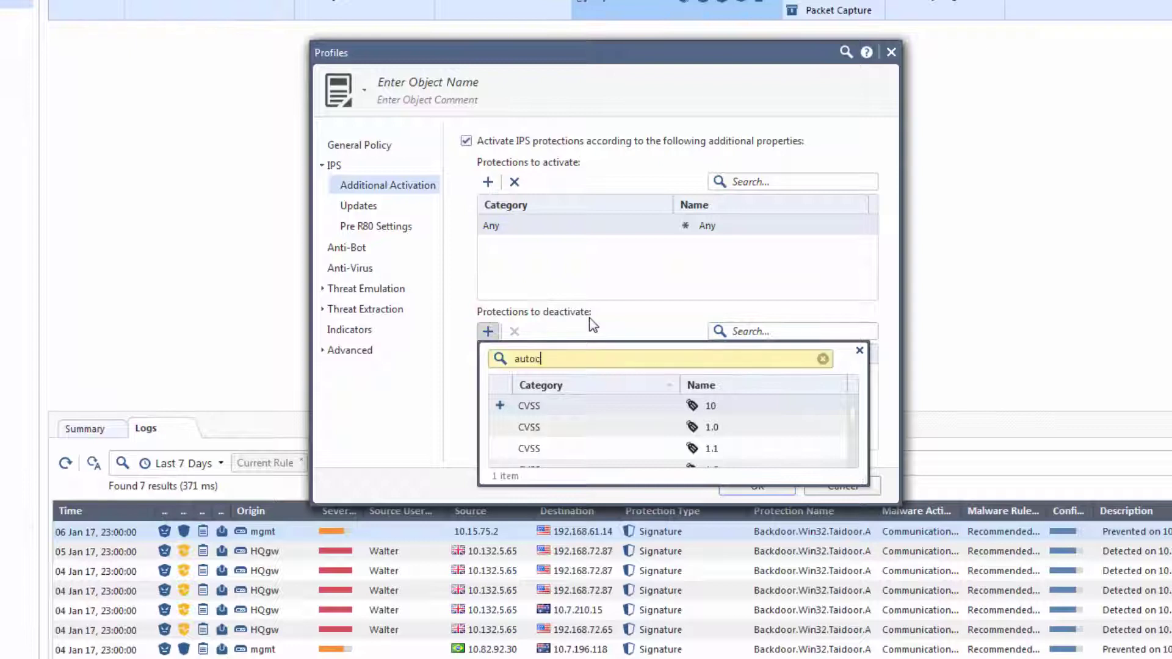
{"action": "left_click", "coordinate": [499, 405]}
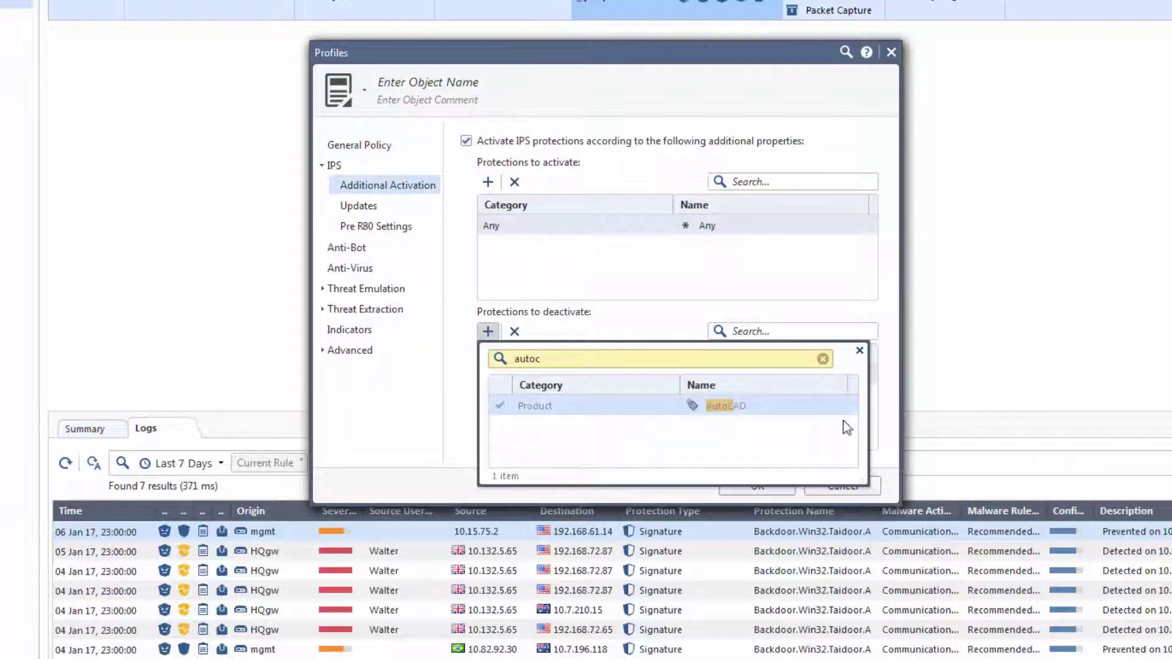
{"action": "left_click", "coordinate": [860, 350]}
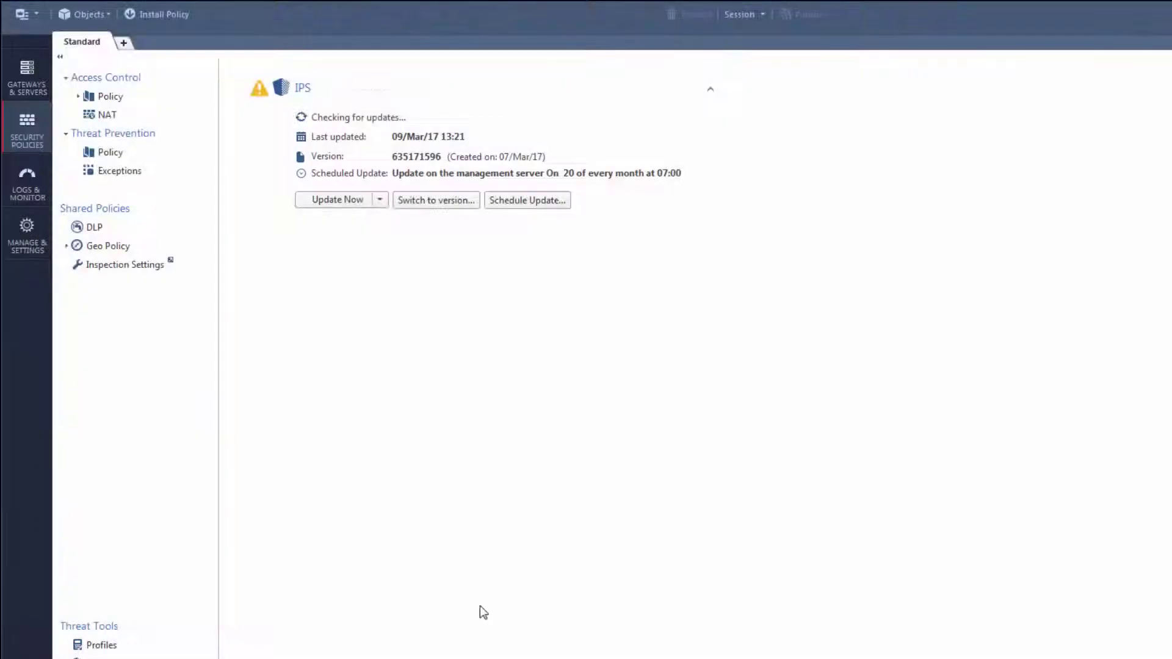
Switch the IPS package to version 635171547 and confirm the change.
{"action": "left_click", "coordinate": [455, 184]}
{"action": "left_click", "coordinate": [659, 407]}
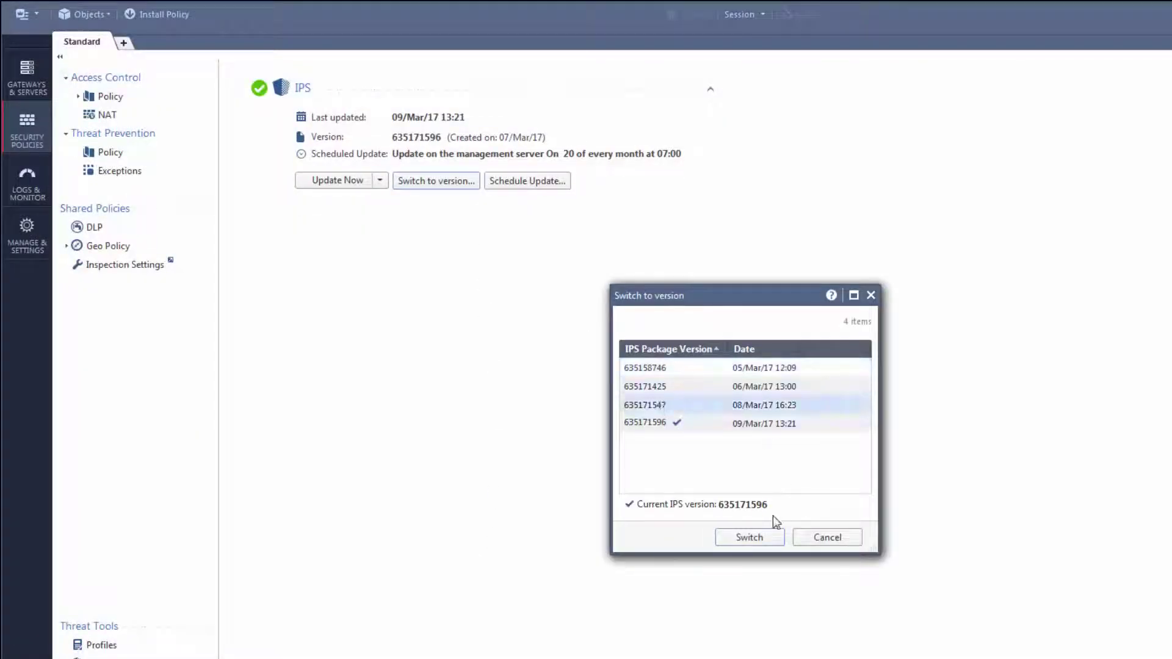
{"action": "left_click", "coordinate": [767, 538]}
{"action": "left_click", "coordinate": [846, 476]}
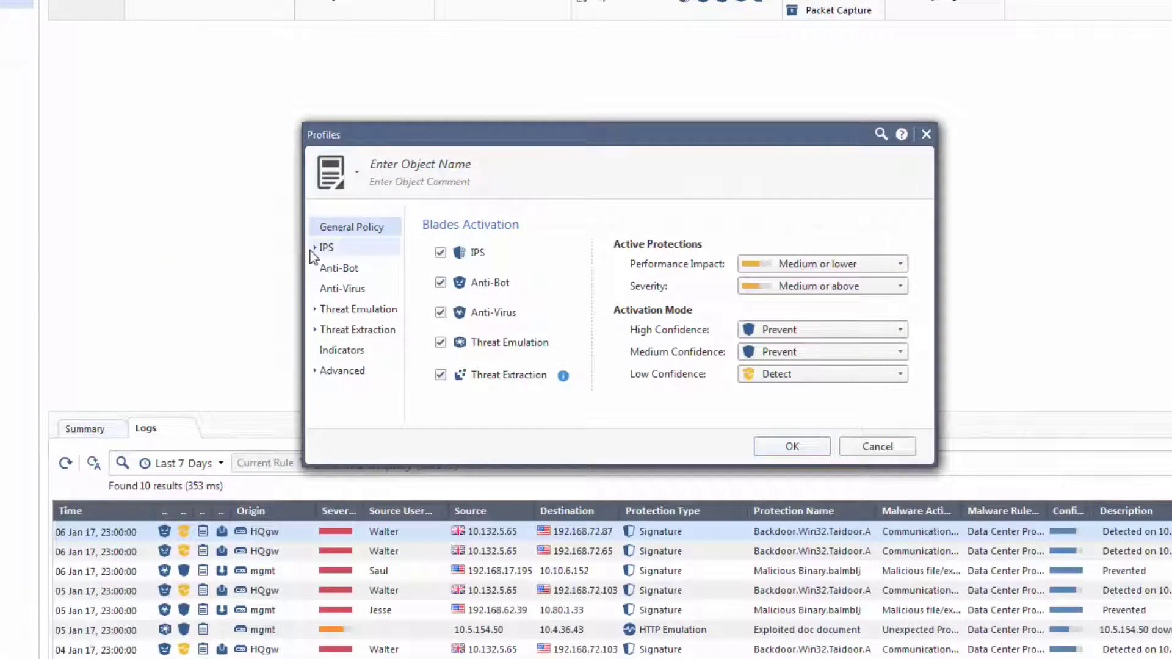
Show the profile's updated IPS protections and clear staging for Apache Tomcat Web Manager Scanning Attempt.
{"action": "left_click", "coordinate": [315, 248]}
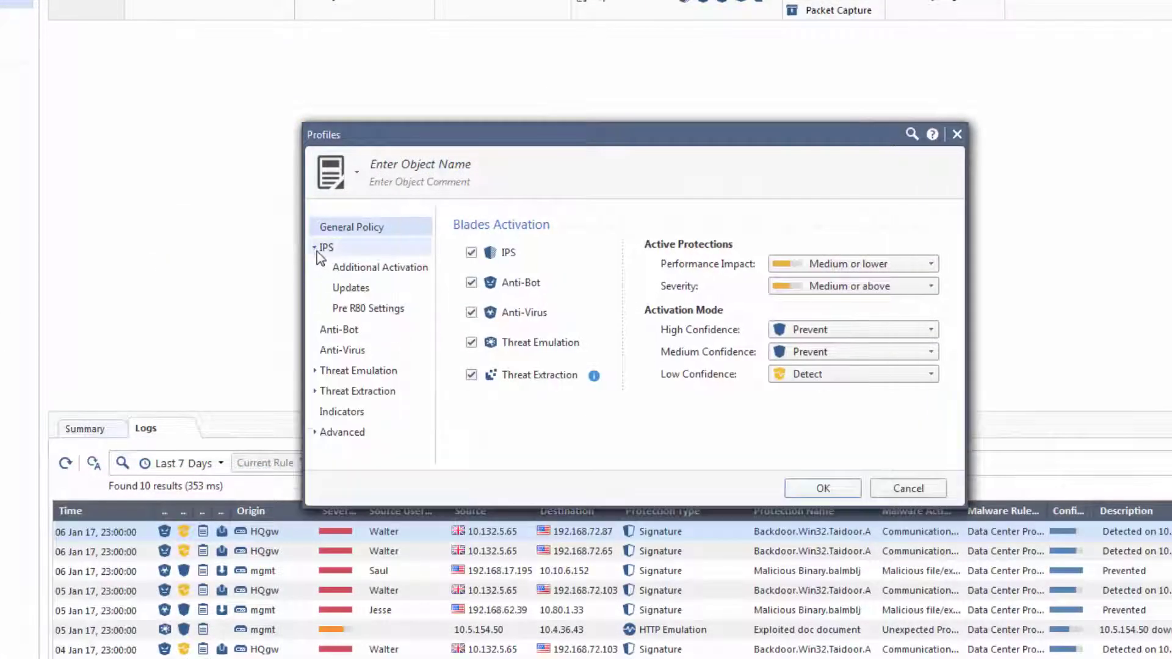
{"action": "left_click", "coordinate": [330, 288]}
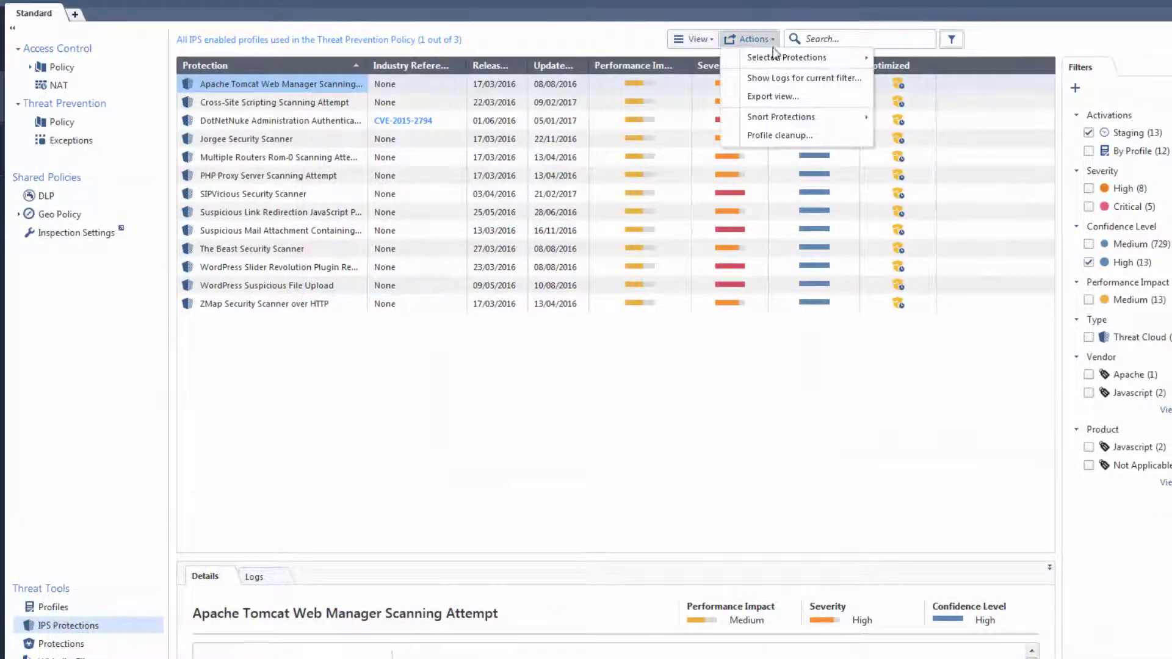
{"action": "left_click", "coordinate": [920, 156]}
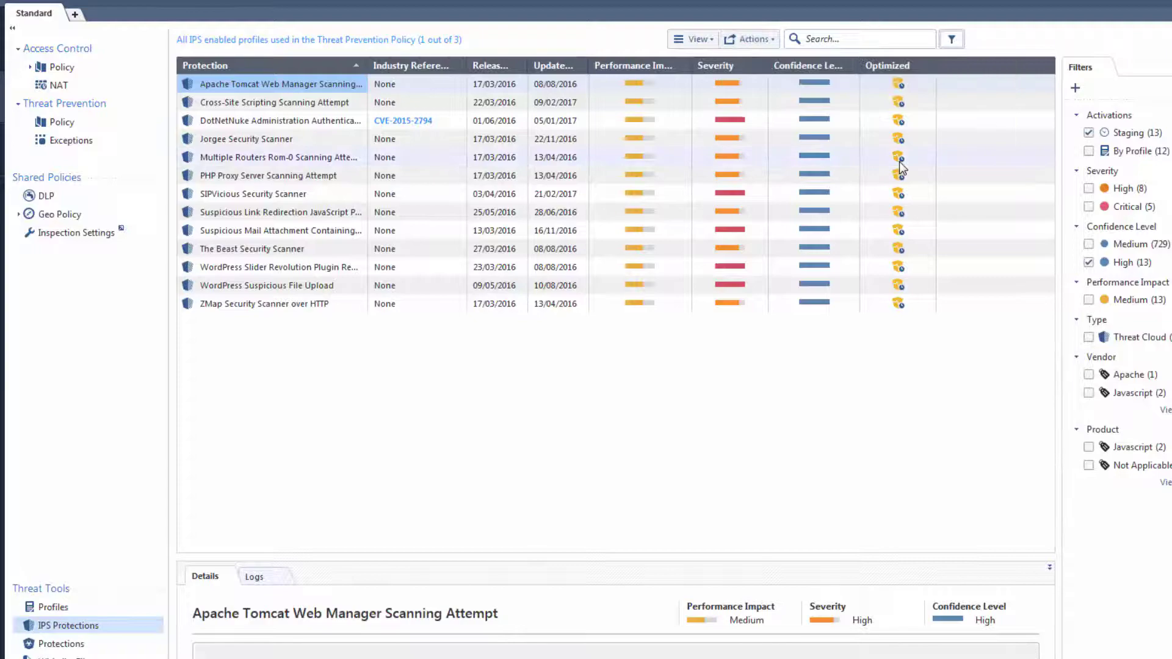